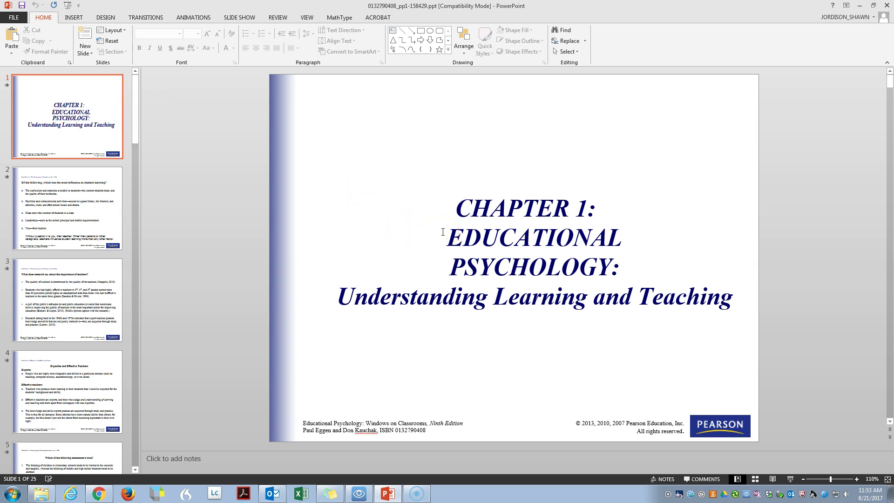
Step: Run Check Accessibility from File > Info; it reports the compatibility-mode .ppt file cannot be checked
left_click(487, 169)
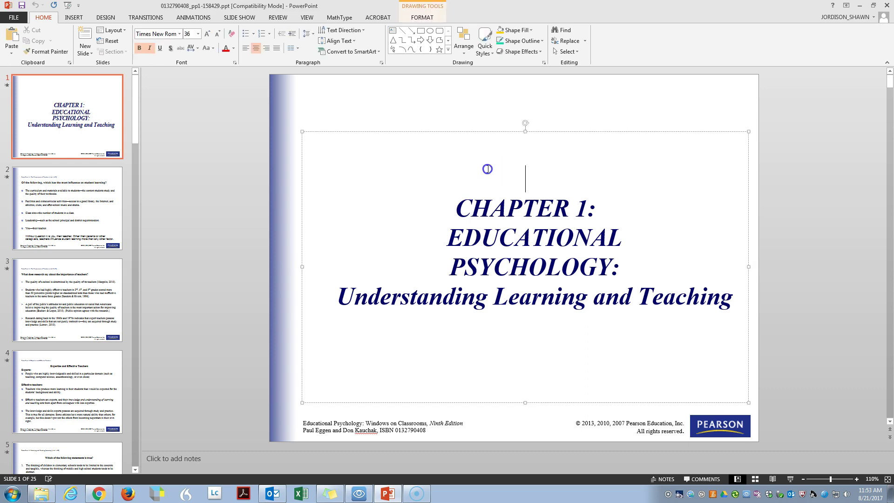
left_click(417, 107)
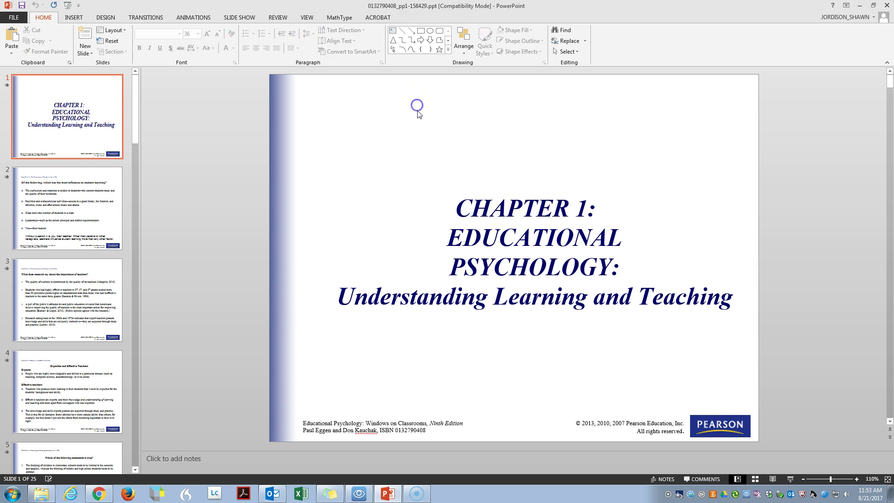
left_click(15, 18)
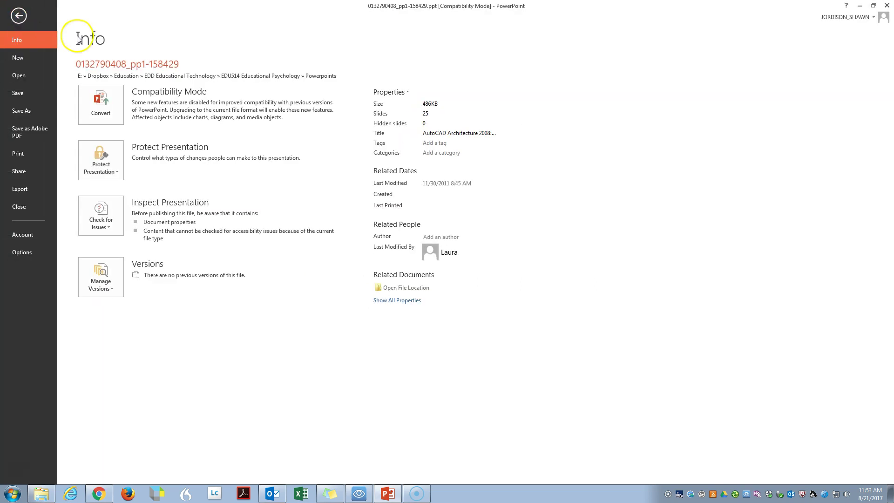
left_click(111, 227)
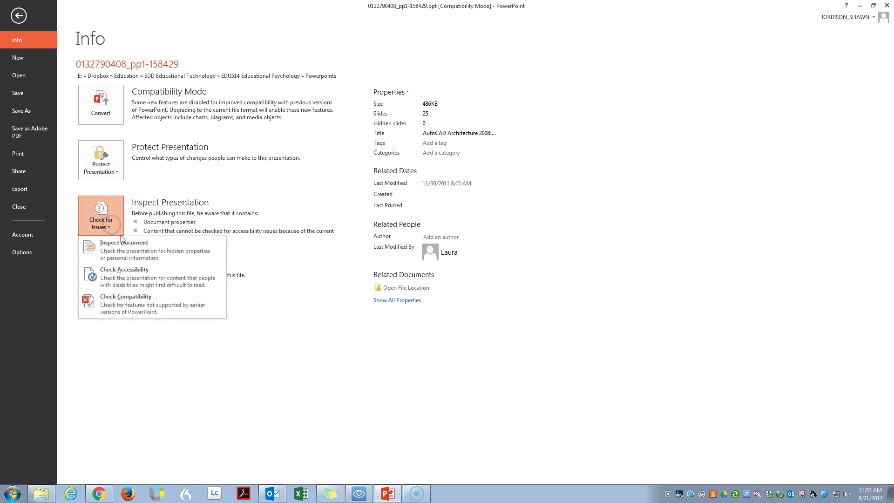
left_click(125, 281)
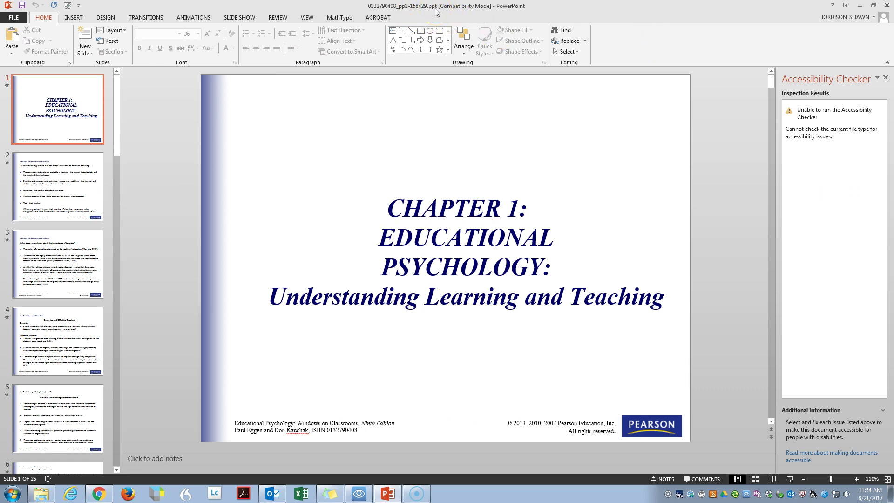
Step: Save a copy of the deck to the Desktop as a PowerPoint Presentation (*.pptx)
left_click(14, 17)
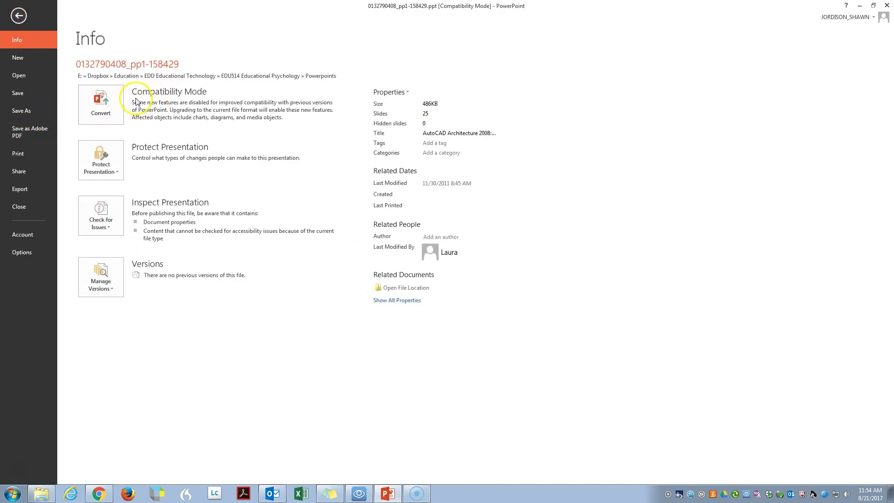
left_click(41, 114)
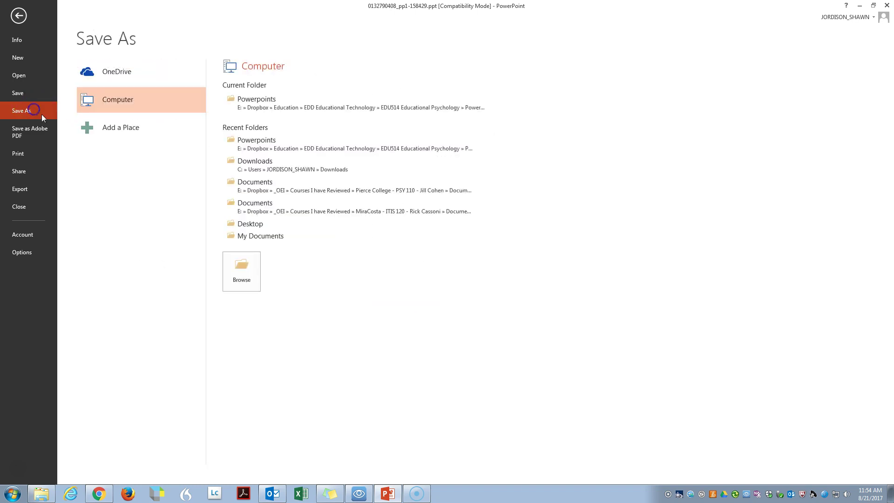
left_click(272, 226)
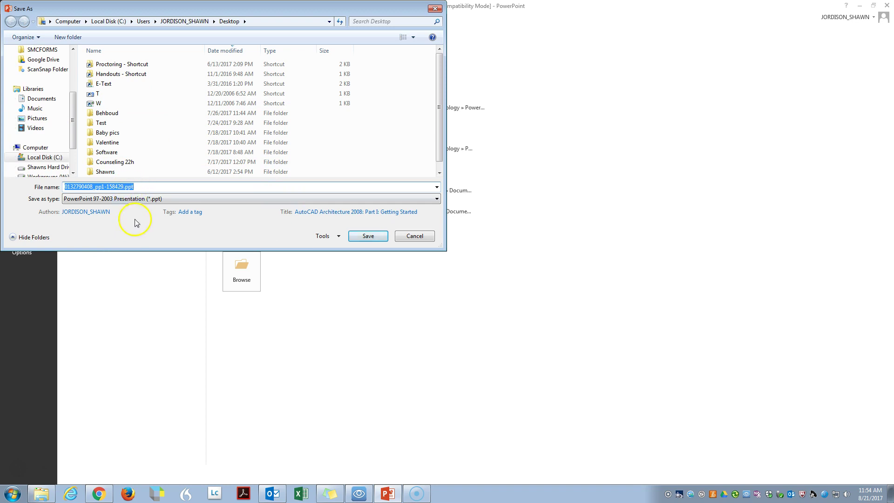
left_click(119, 201)
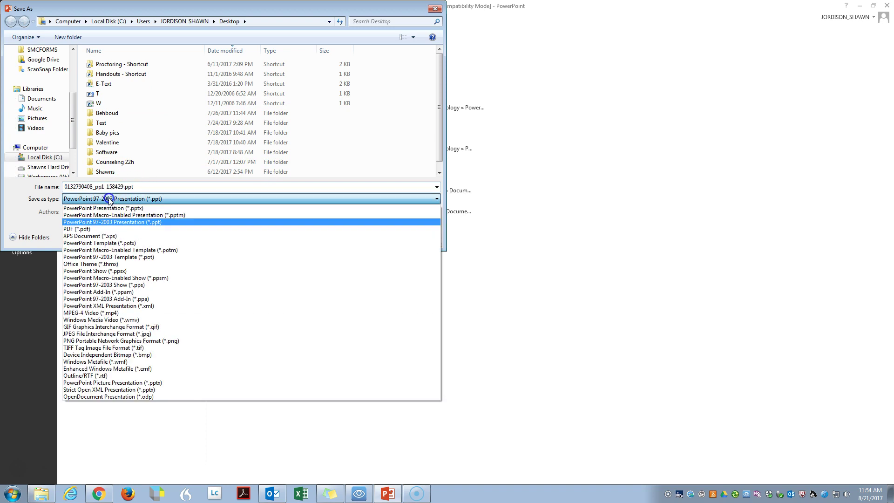
left_click(113, 207)
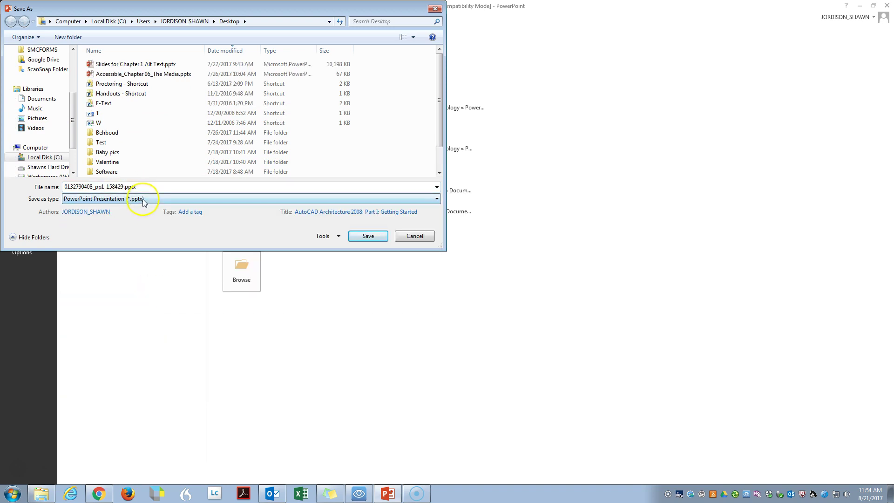
left_click(366, 239)
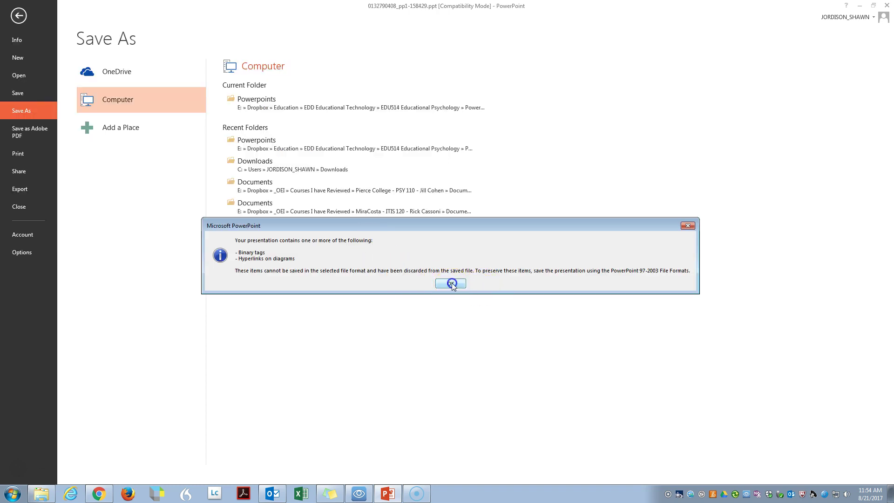
Step: Dismiss the compatibility notice, go to slide 1, and widen the Accessibility Checker pane
left_click(451, 284)
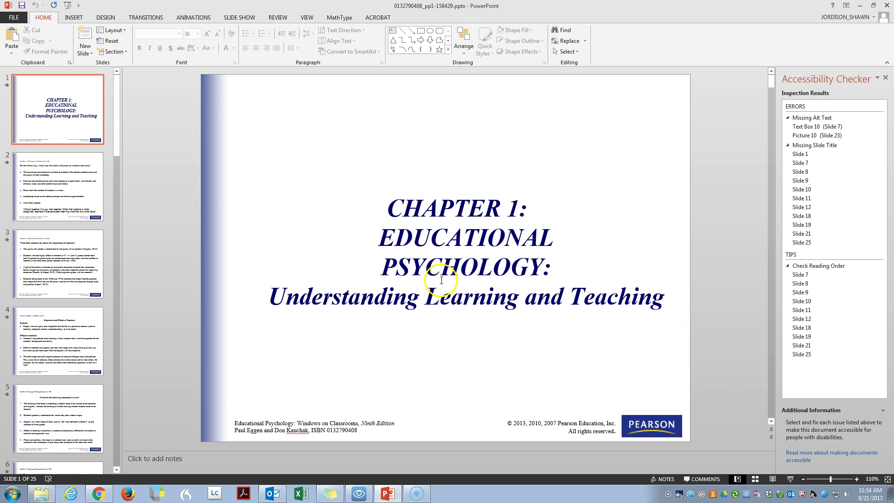
left_click(55, 86)
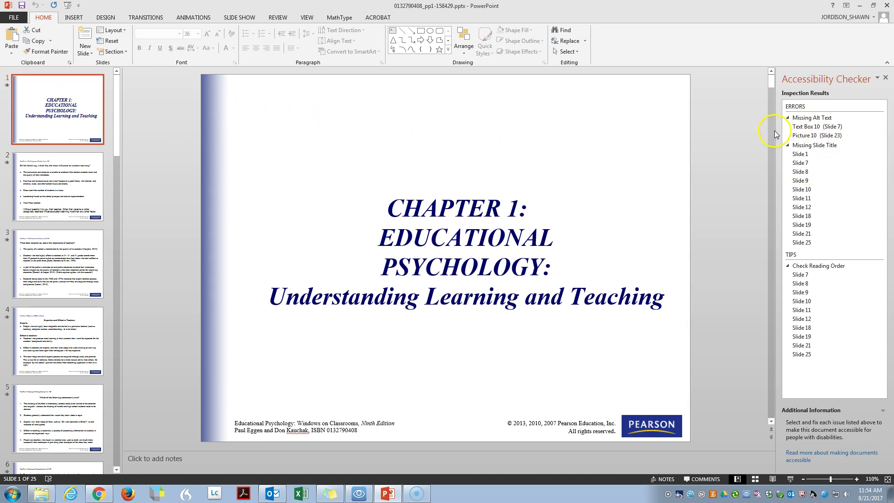
left_click_drag(775, 131, 537, 167)
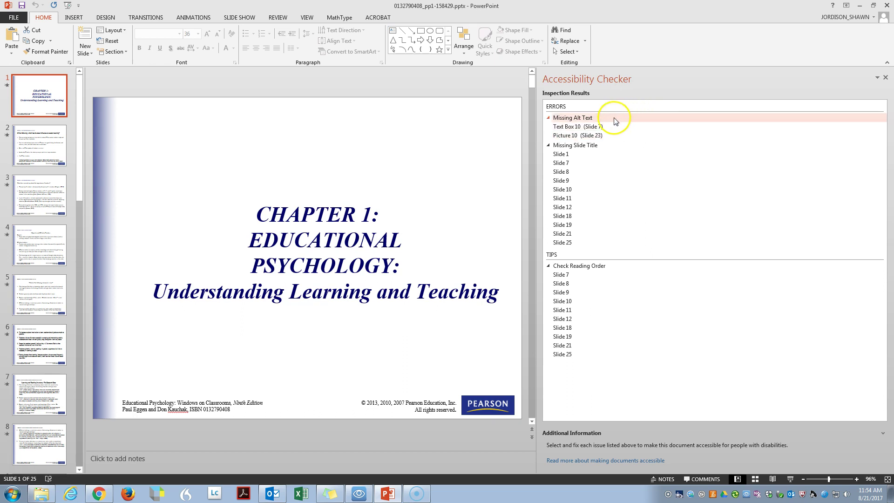
mouse_move(566, 107)
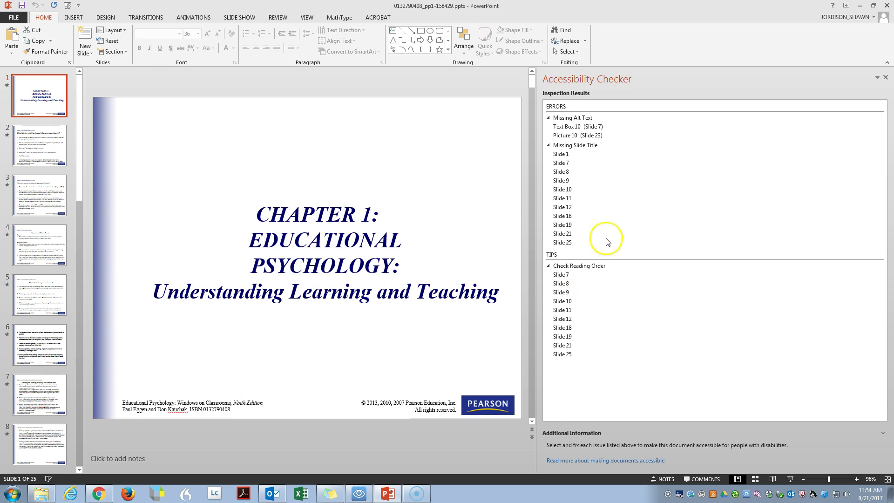
Step: Open the Text Box 10 (Slide 7) missing alt text issue, read its fix steps, and select the box
left_click(570, 128)
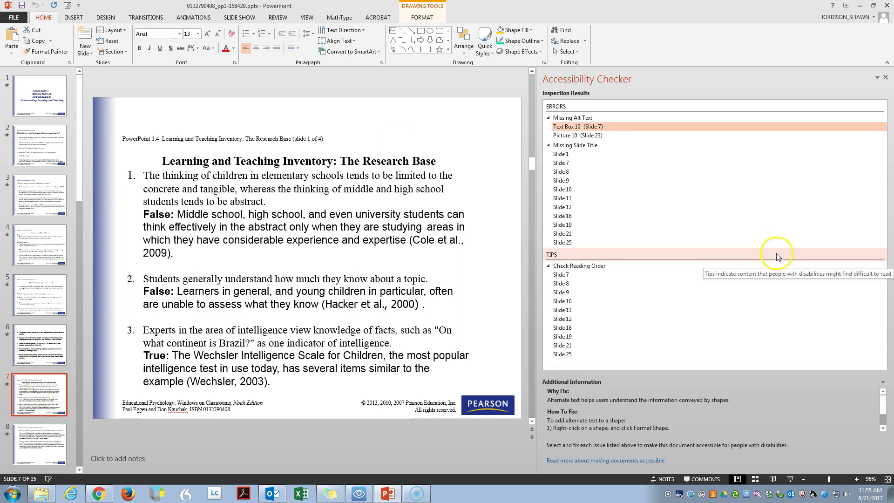
left_click(882, 427)
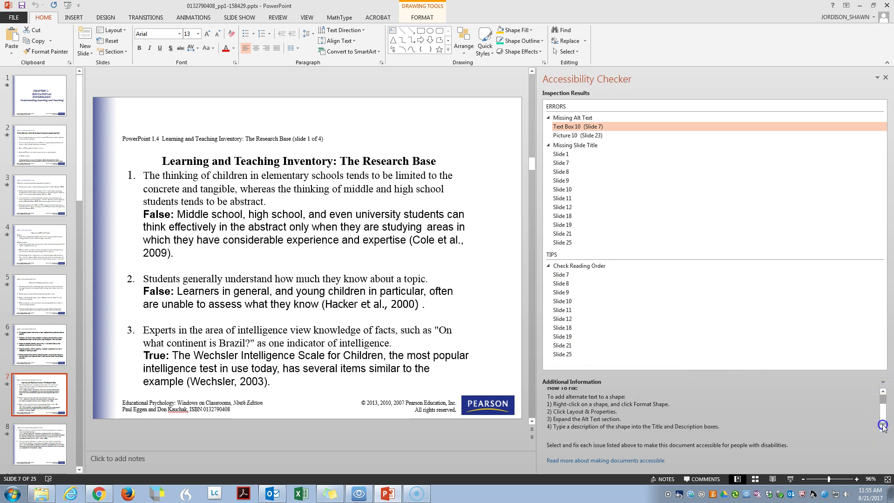
left_click(884, 399)
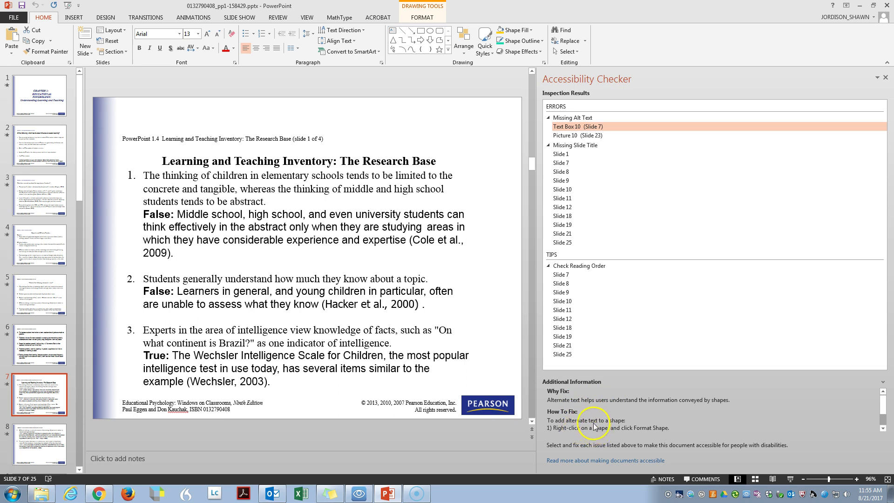
left_click(572, 126)
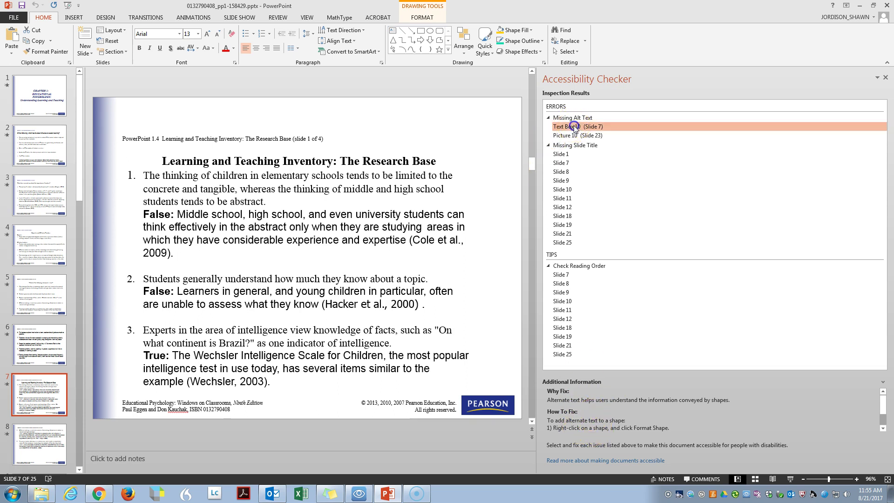
left_click(241, 261)
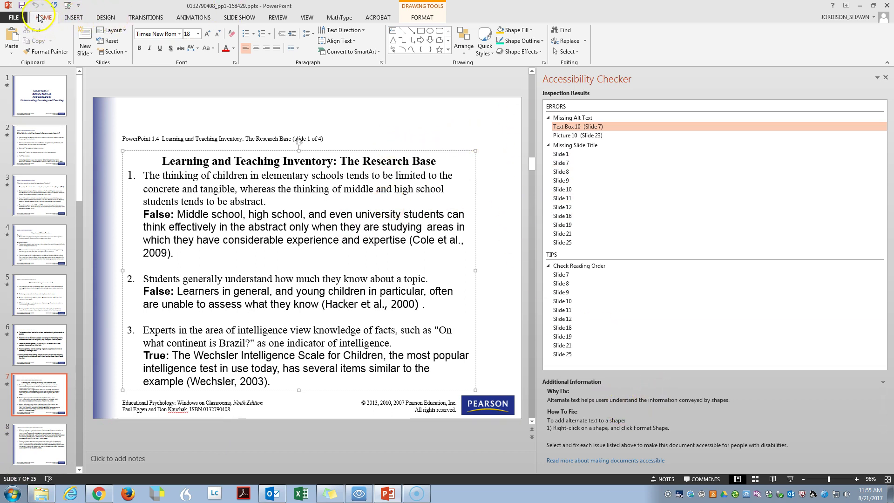
Step: List slide 7's objects in the Selection Pane to identify Text Box 10 and the body text
left_click(469, 57)
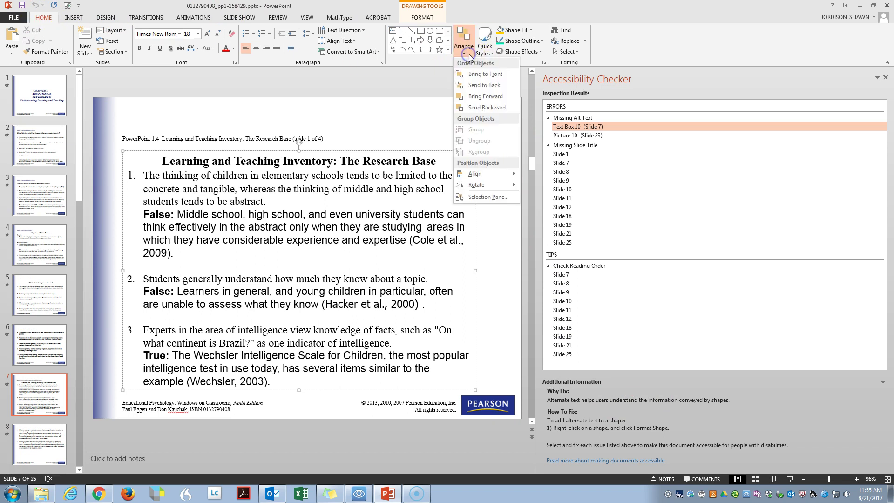
left_click(492, 202)
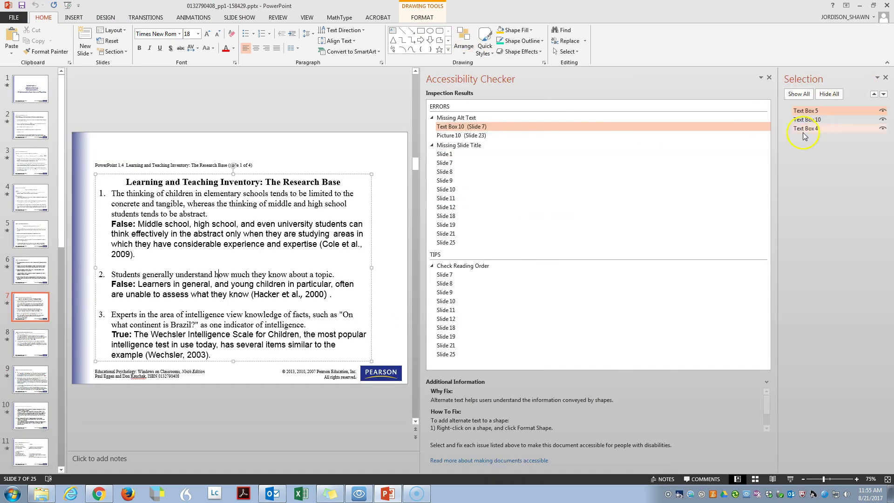
left_click(817, 120)
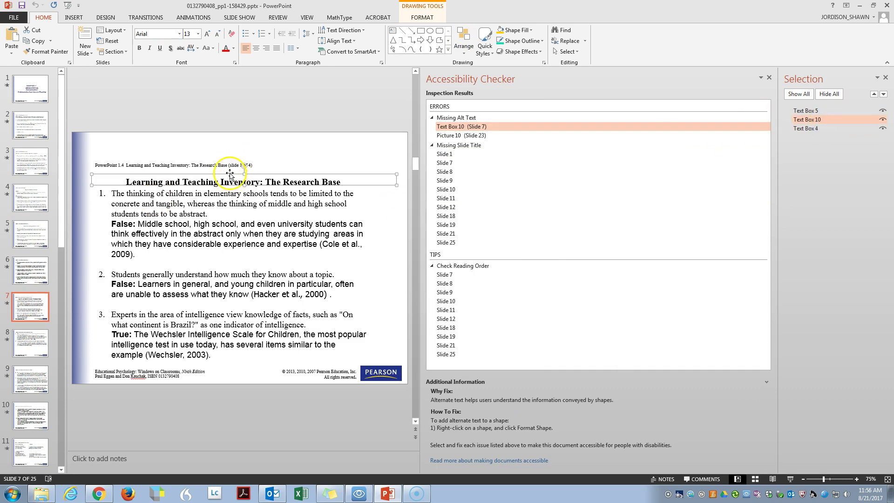
left_click(212, 181)
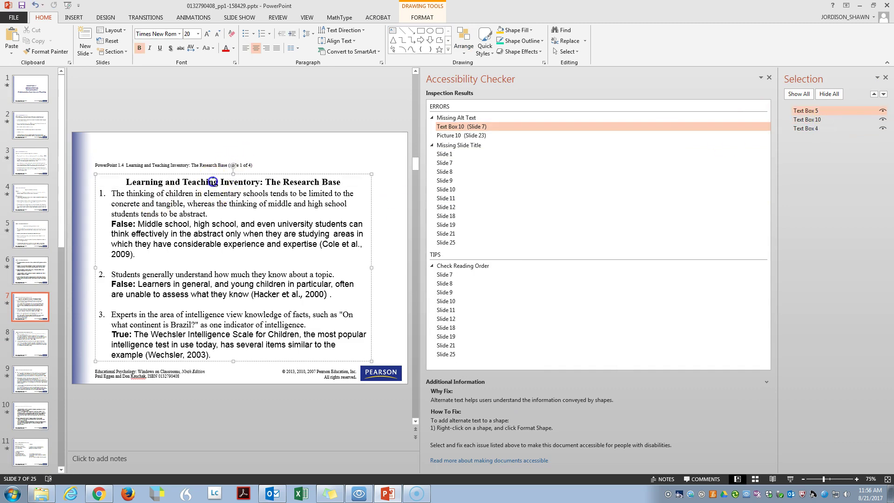
double_click(213, 182)
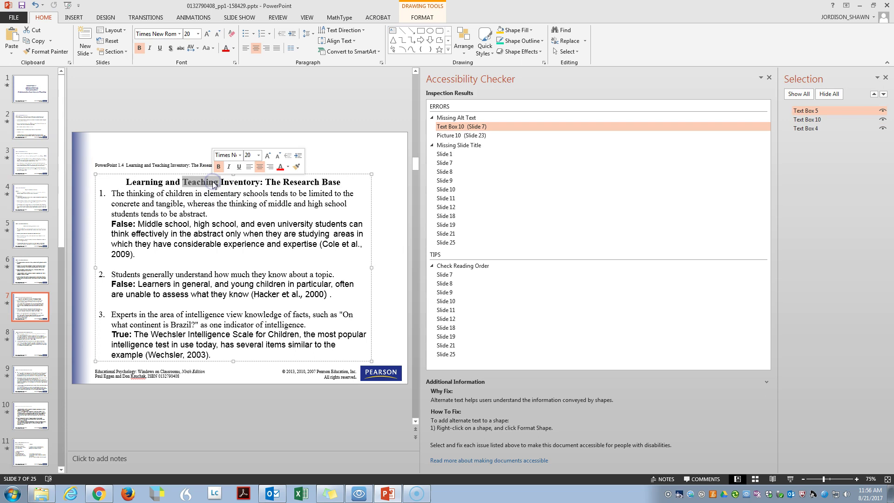
left_click(802, 120)
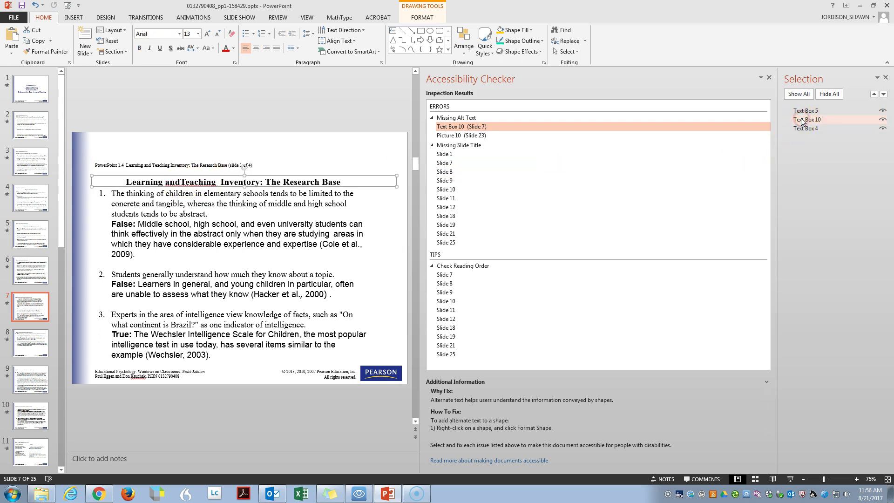
Step: Delete the empty Text Box 10 above the heading on slide 7
left_click(572, 127)
left_click(37, 299)
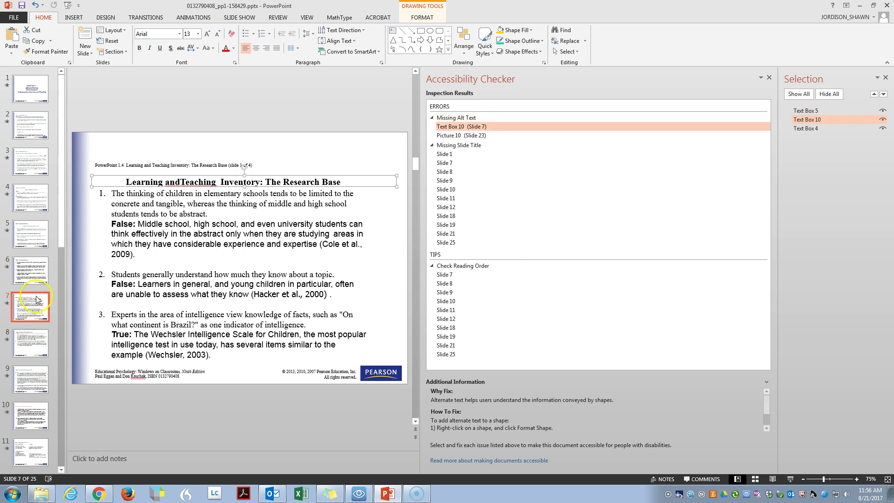
left_click(488, 118)
left_click(372, 166)
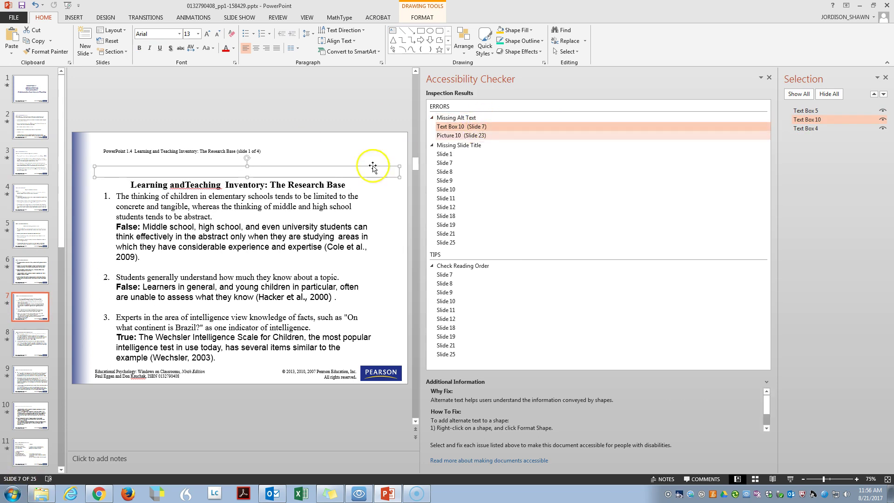
left_click_drag(339, 170, 332, 172)
left_click(333, 173)
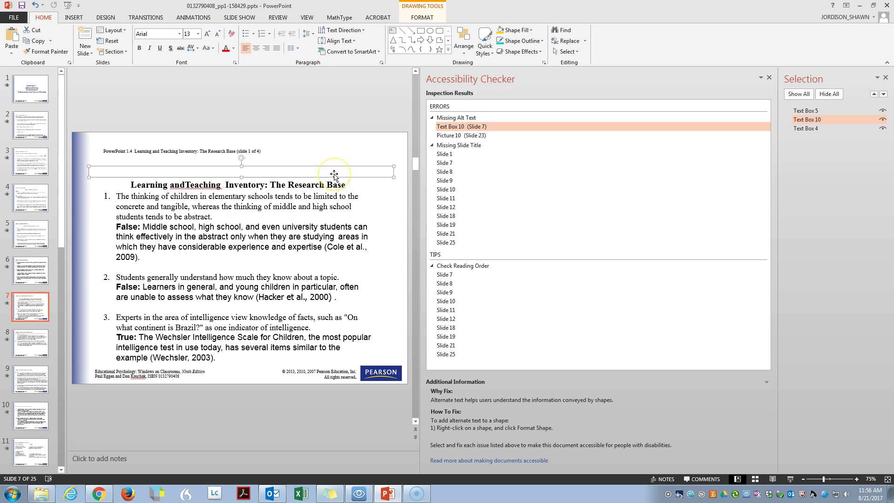
key("Delete")
left_click(458, 128)
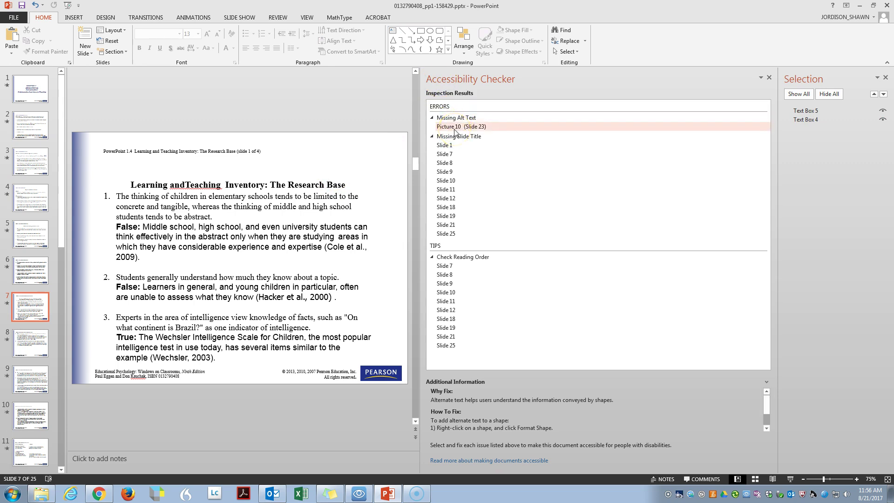
Step: Give Picture 10 on slide 23 the alt text description 'Self Regulation' in Format Picture
left_click(455, 132)
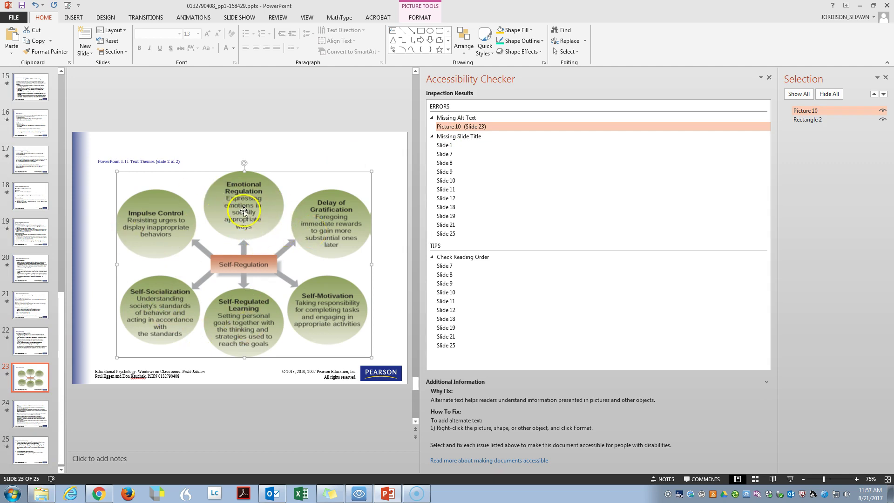
right_click(249, 190)
left_click(285, 350)
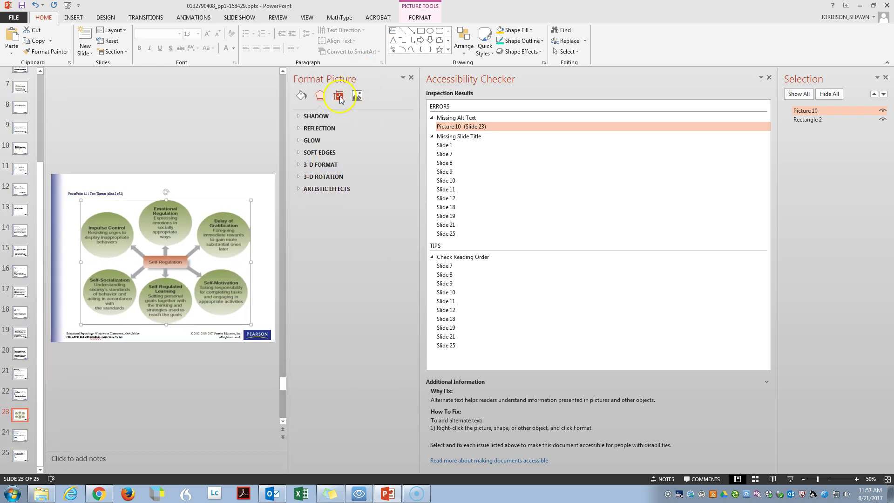
left_click(340, 96)
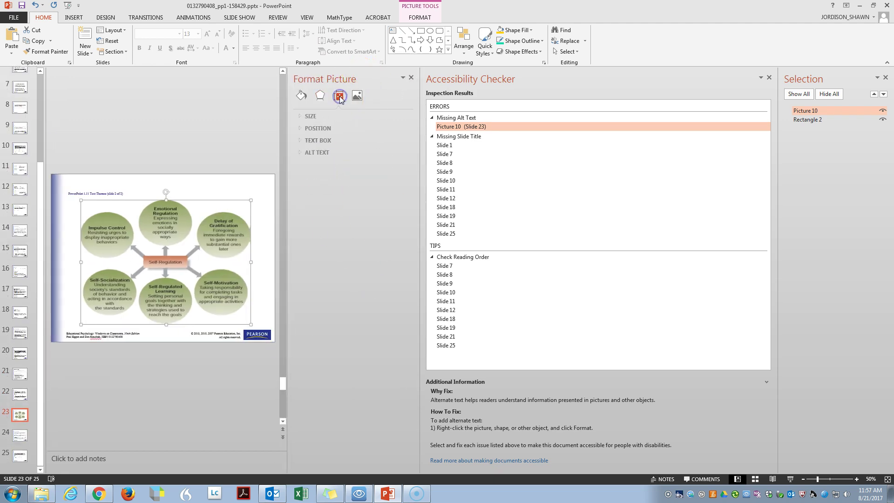
left_click(307, 151)
left_click(339, 212)
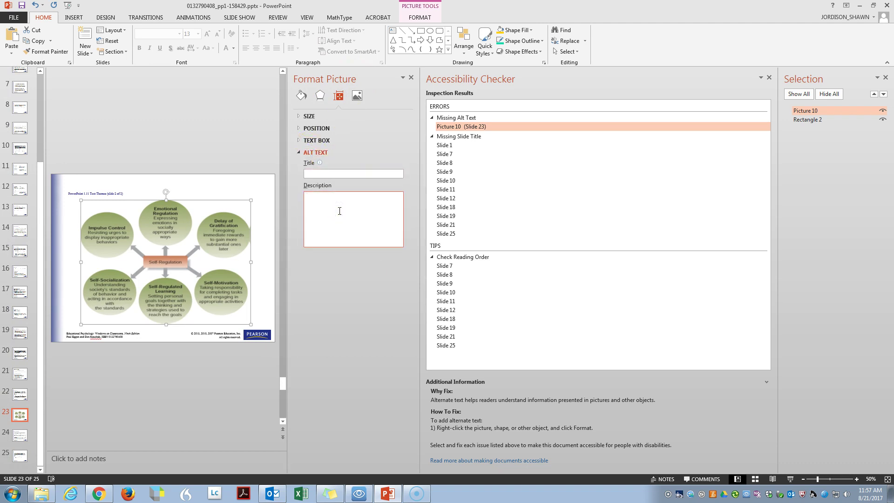
type("Self Regulation")
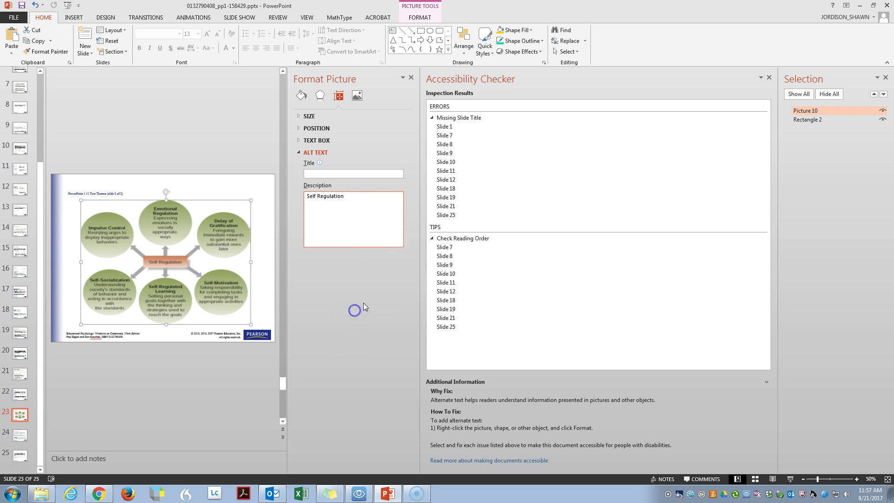
left_click(217, 112)
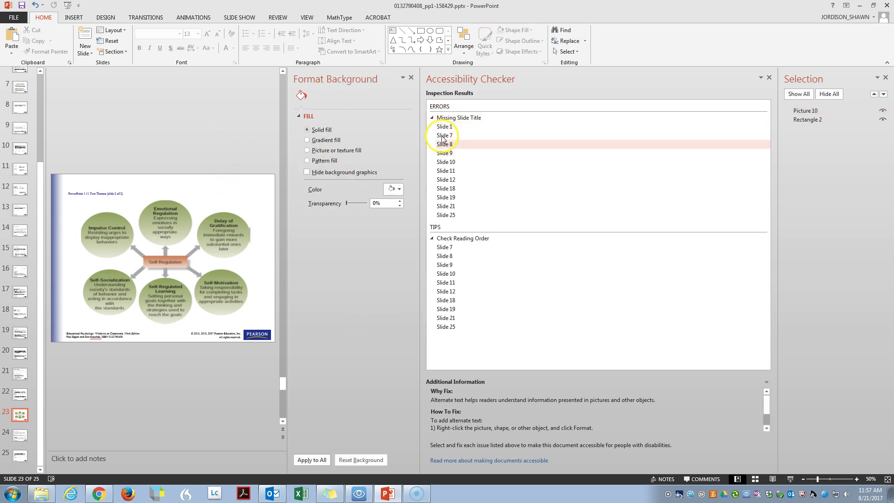
Step: Go to slide 1 under Missing Slide Title, select its title box, and enlarge the slide area
left_click(451, 127)
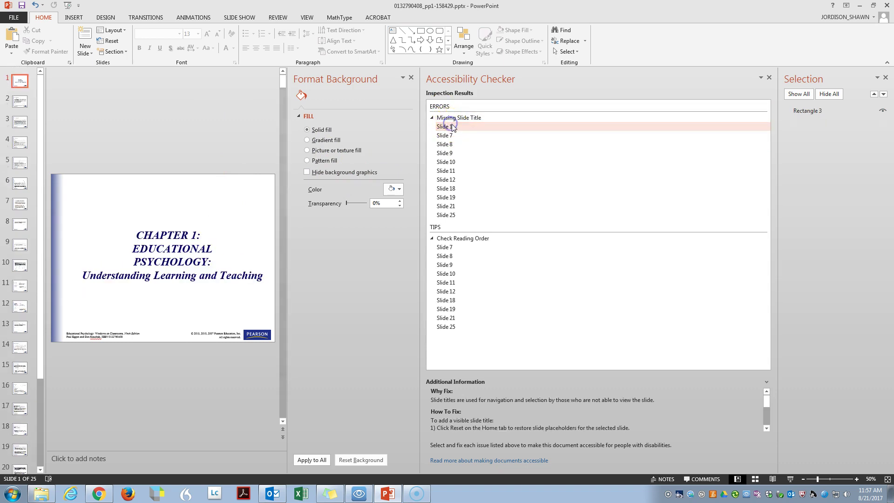
left_click(140, 247)
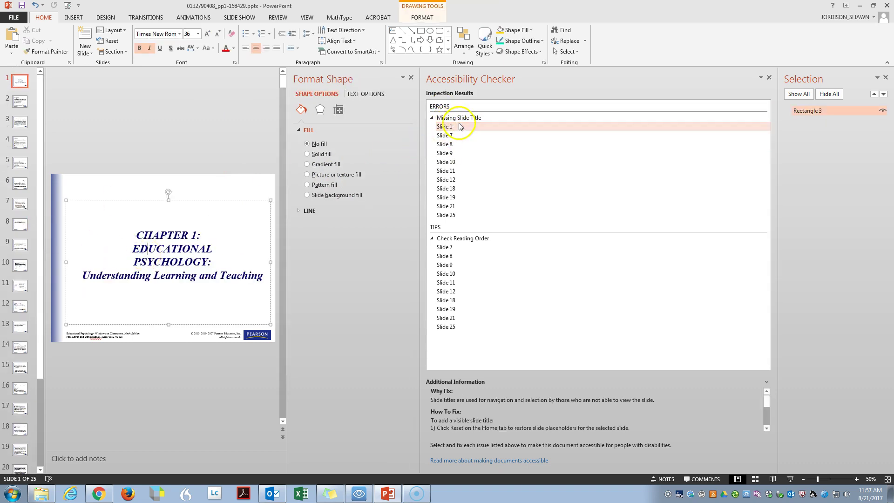
left_click(766, 426)
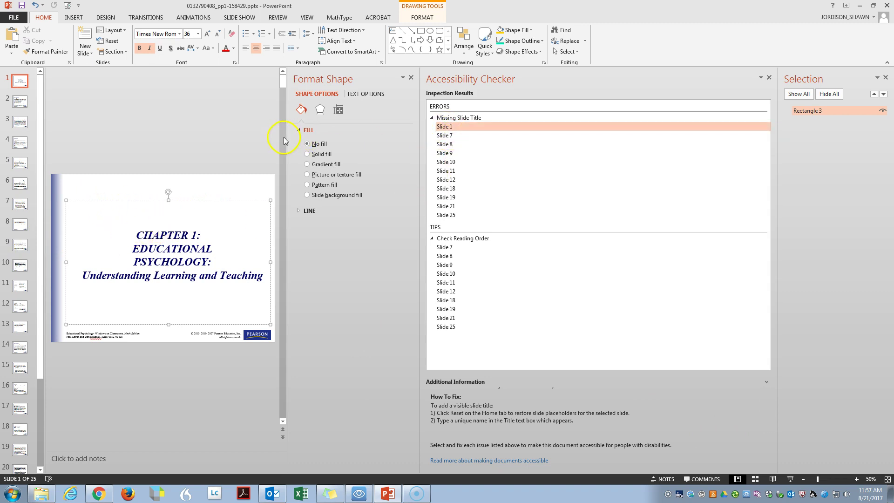
left_click_drag(288, 136, 368, 137)
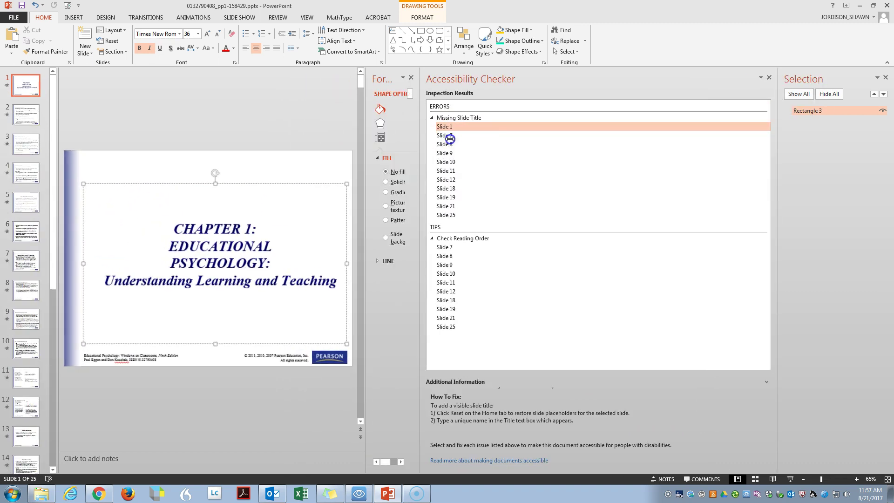
Step: Switch to Outline View and enter 'Chapter 01' as slide 1's title
left_click(281, 18)
left_click(306, 18)
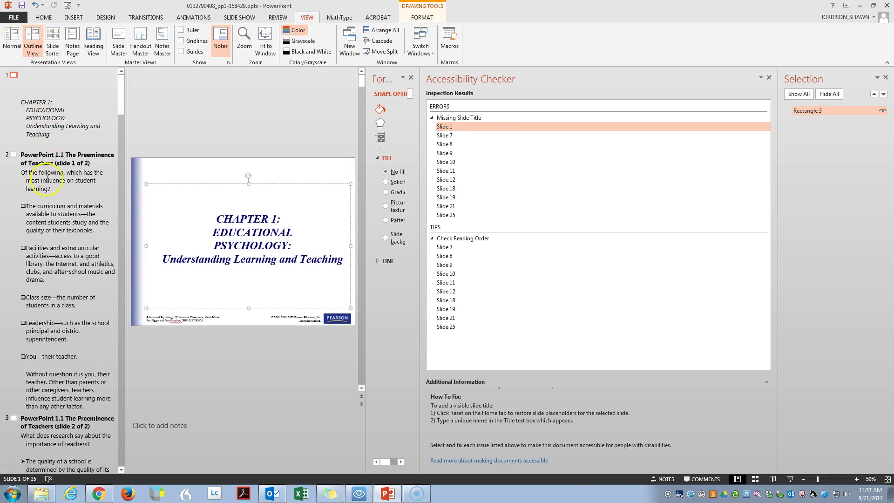
left_click(29, 160)
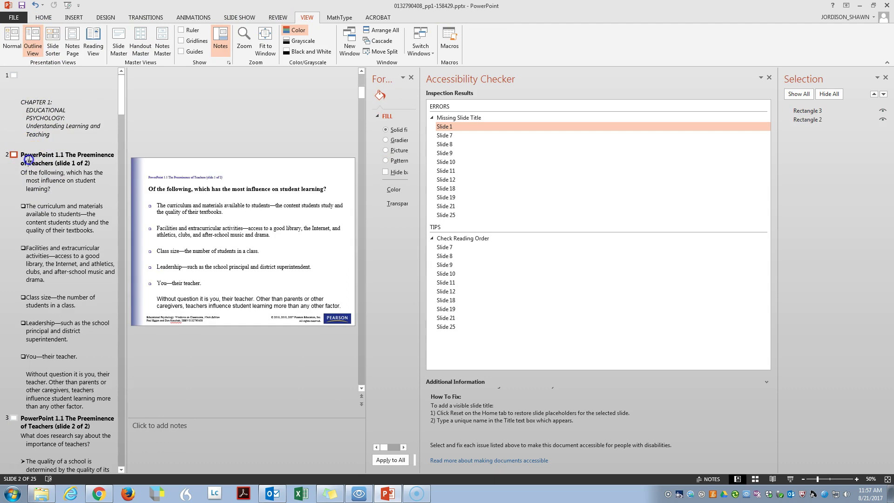
left_click(28, 82)
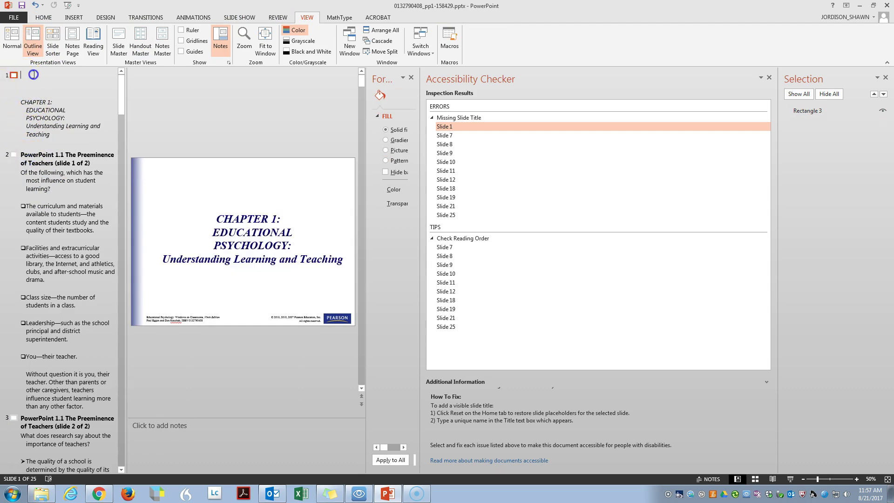
type("c")
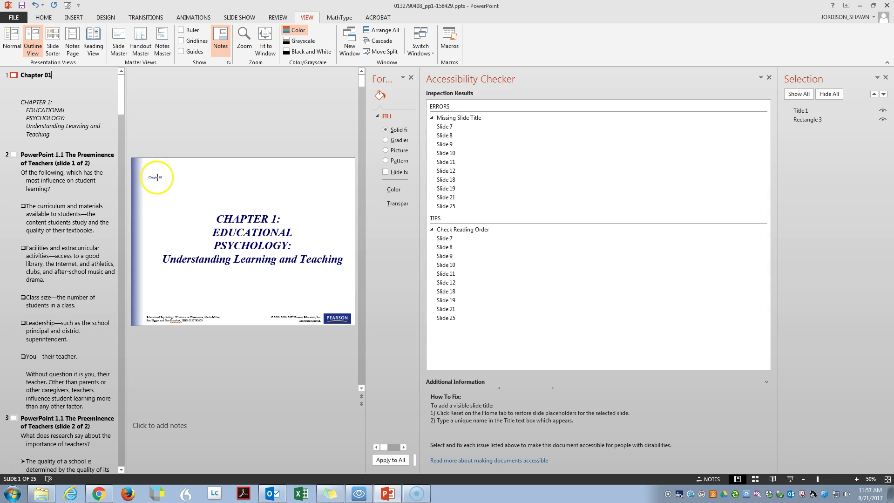
Step: Go to slide 7 and step through the untitled slides in the outline
left_click(488, 127)
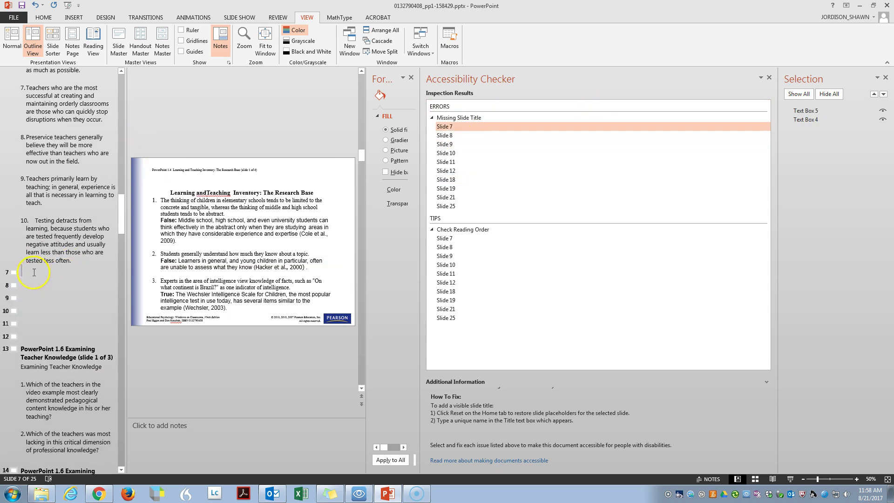
left_click(24, 284)
left_click(20, 300)
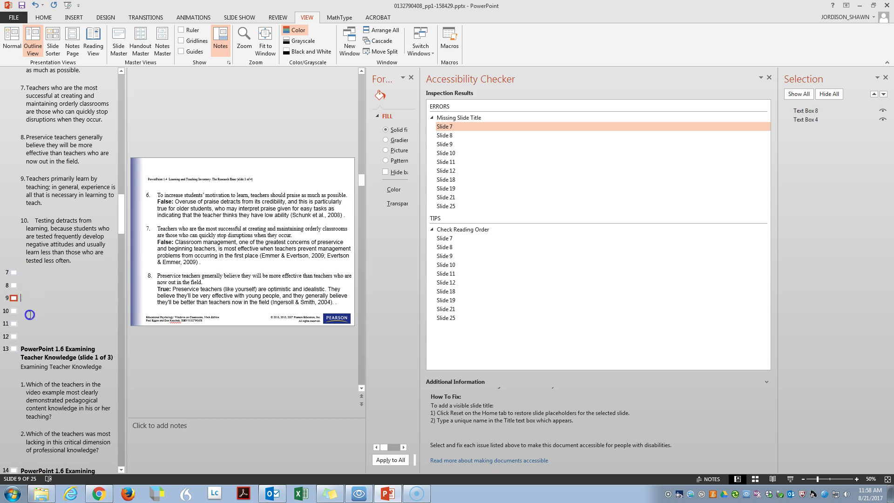
left_click(29, 315)
left_click(26, 325)
left_click(33, 274)
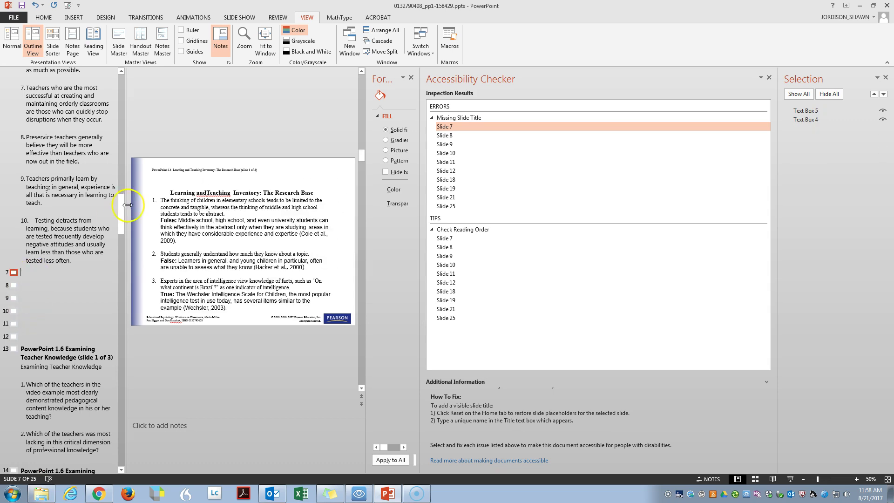
Step: Move slide 7's header text 'PowerPoint 1.4 Learning and Teaching Inventory: The Research Base' into its outline title
left_click(168, 171)
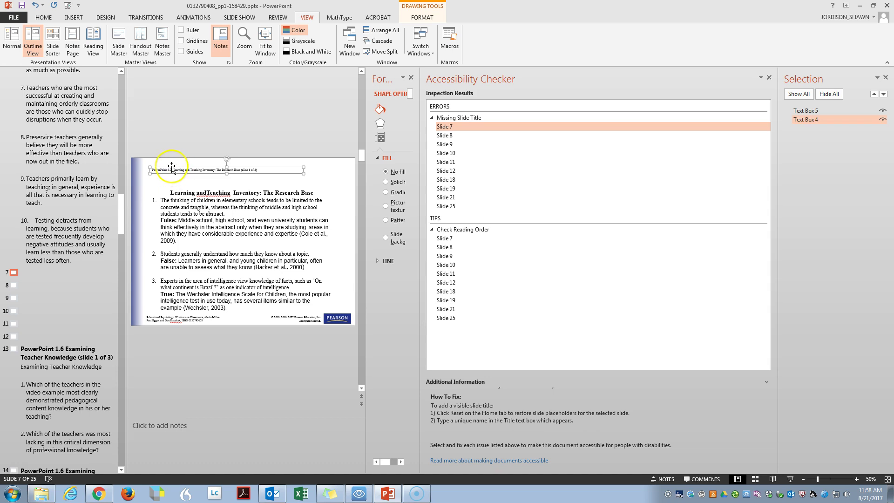
left_click_drag(171, 167, 173, 171)
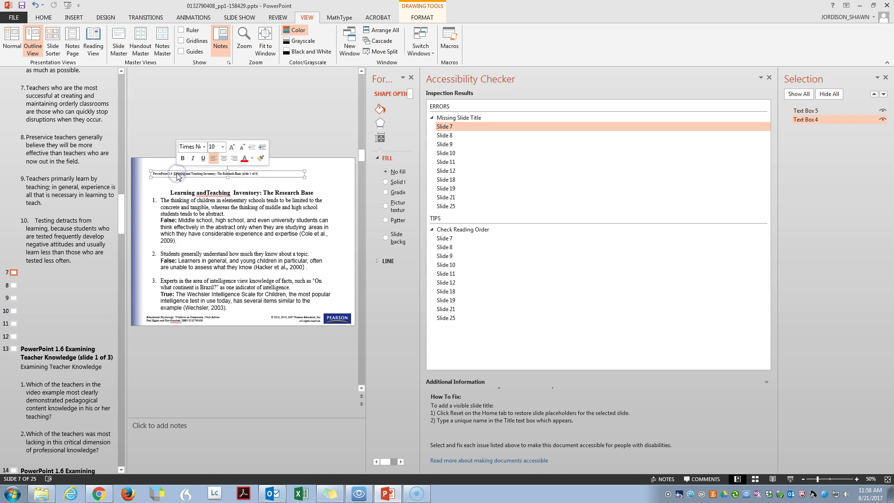
triple_click(179, 175)
key("ctrl+c")
key("Delete")
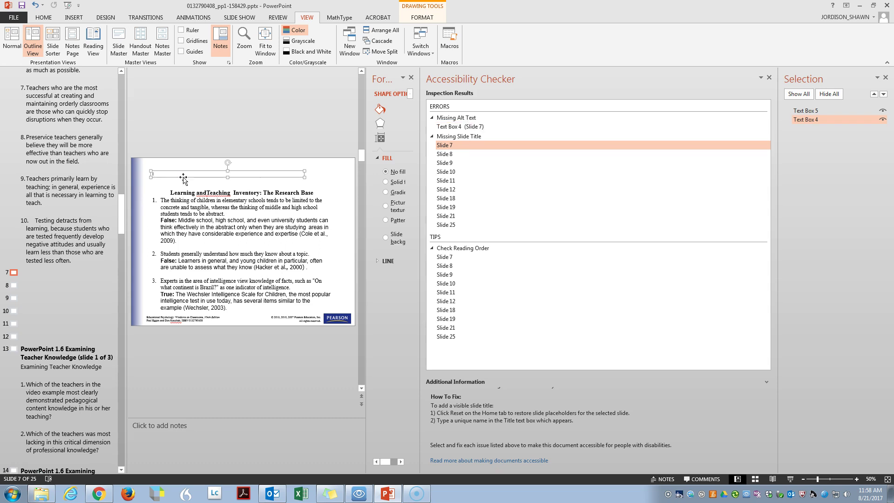
left_click(30, 273)
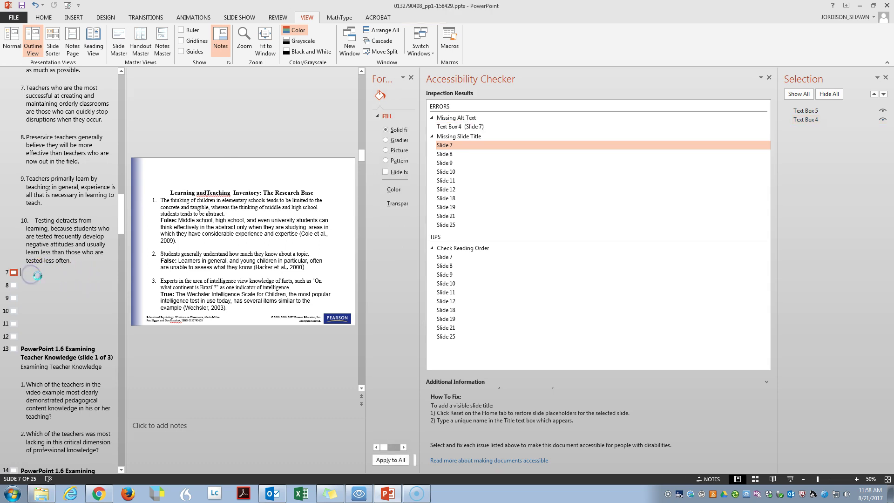
key("ctrl+v")
Step: Check slide 7's new title box and move on to slide 8, the next untitled slide
left_click(249, 189)
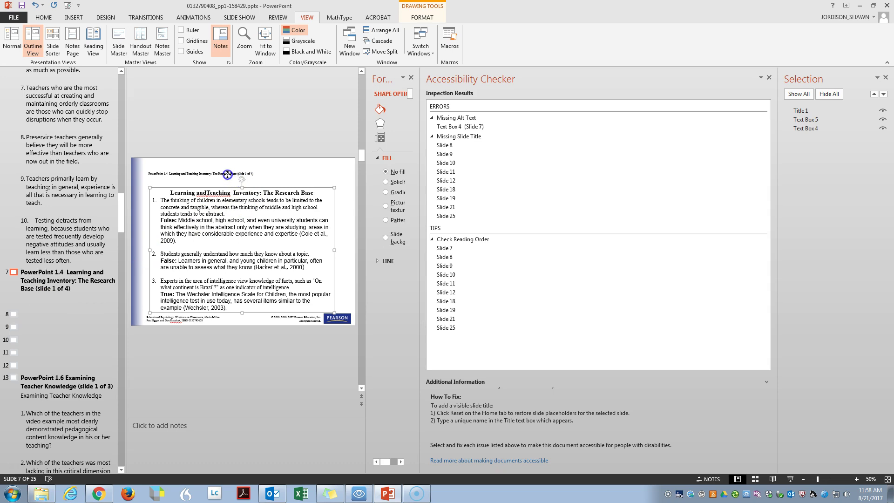
left_click(227, 174)
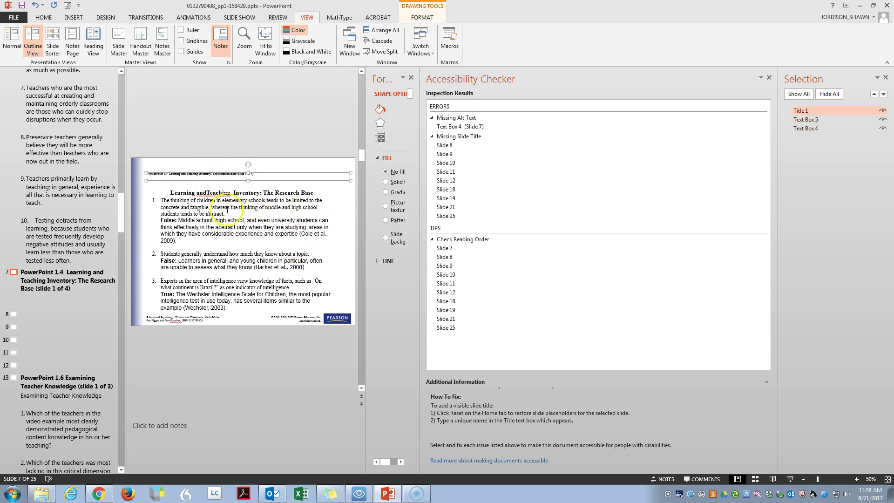
left_click(538, 246)
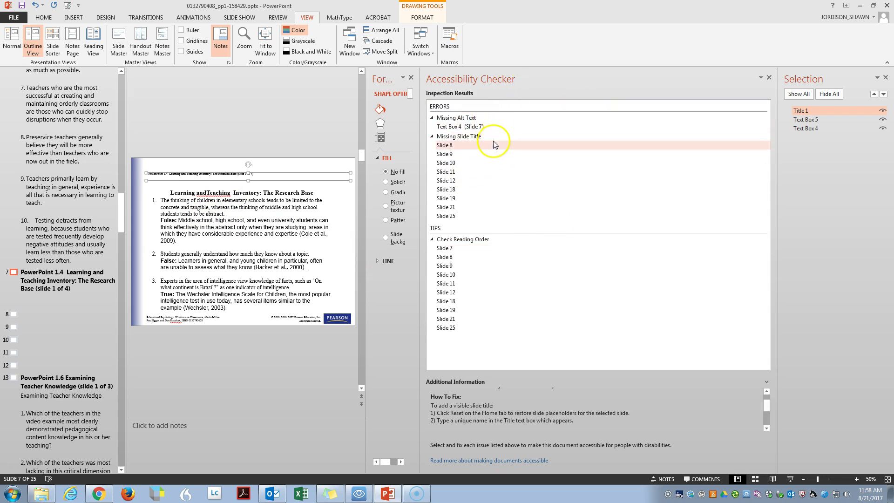
left_click(509, 145)
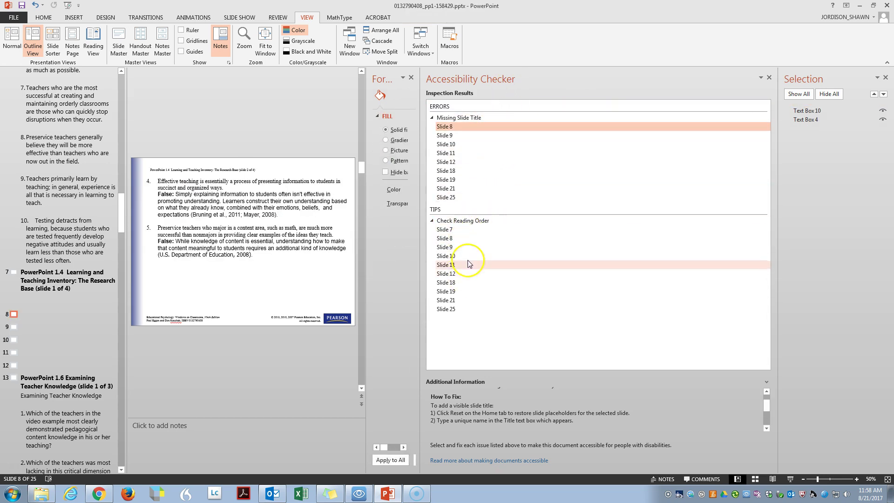